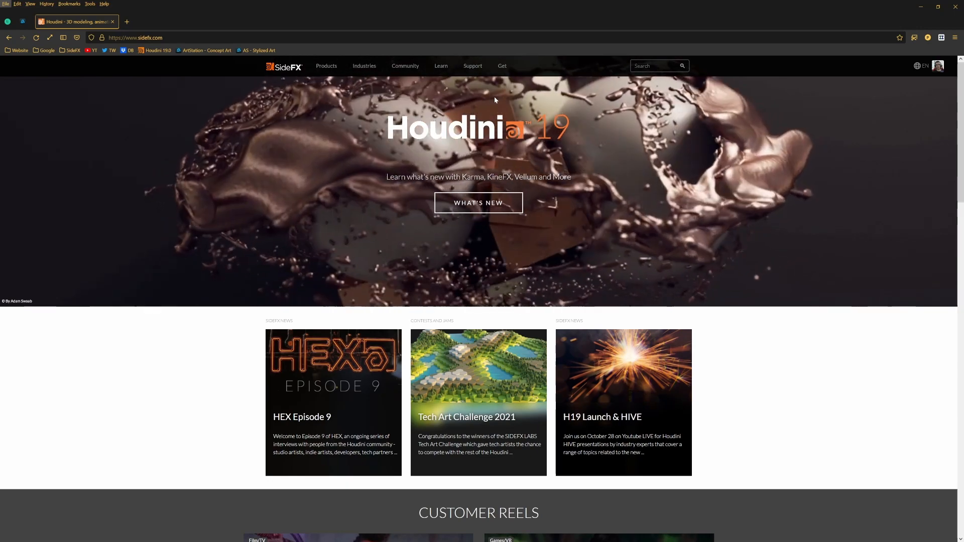
- Go to the SideFX download page and open the list of Houdini production builds
mouse_move(502, 66)
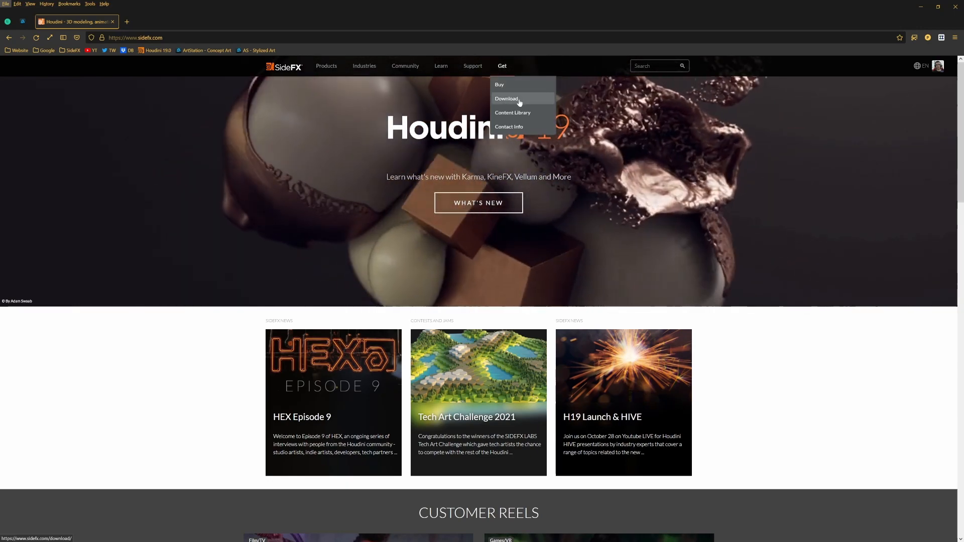
left_click(888, 76)
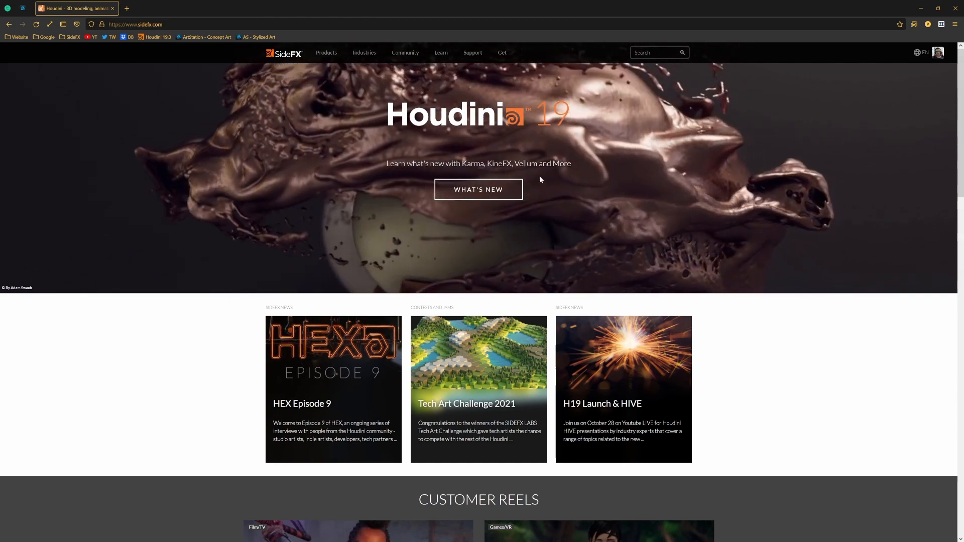
mouse_move(504, 55)
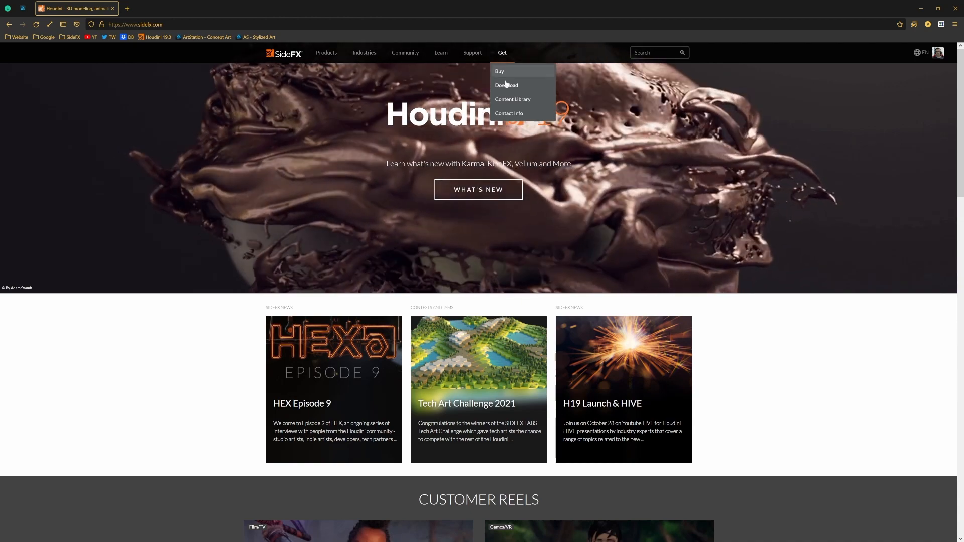
left_click(507, 85)
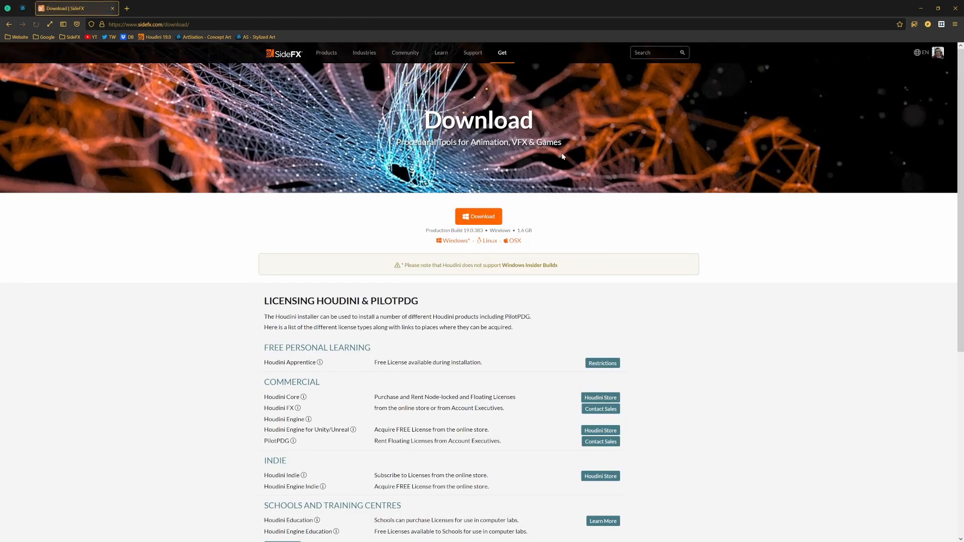
scroll(562, 149, "down", 2)
scroll(515, 367, "down", 5)
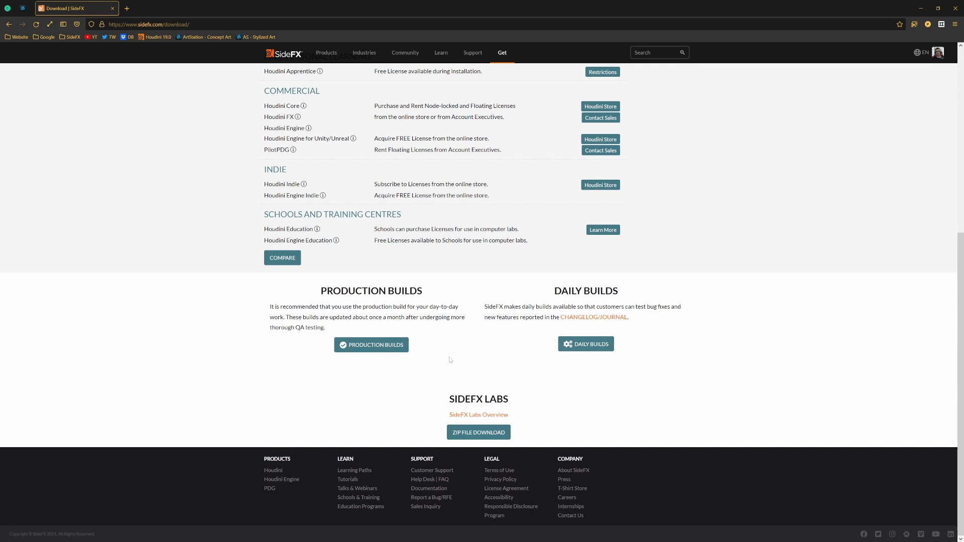
left_click(392, 345)
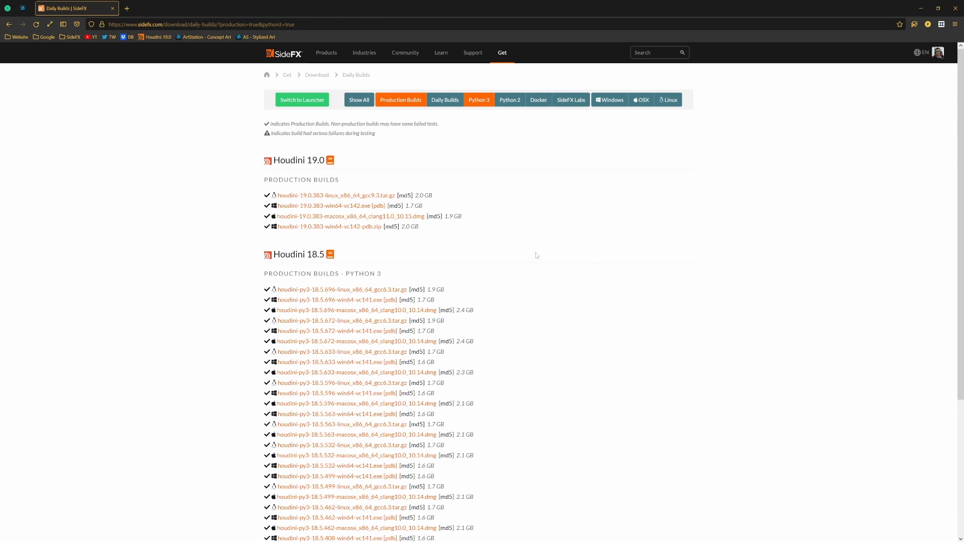
- Switch the builds list to the launcher version and save the Windows installer install-houdini-launcher.exe
left_click(307, 101)
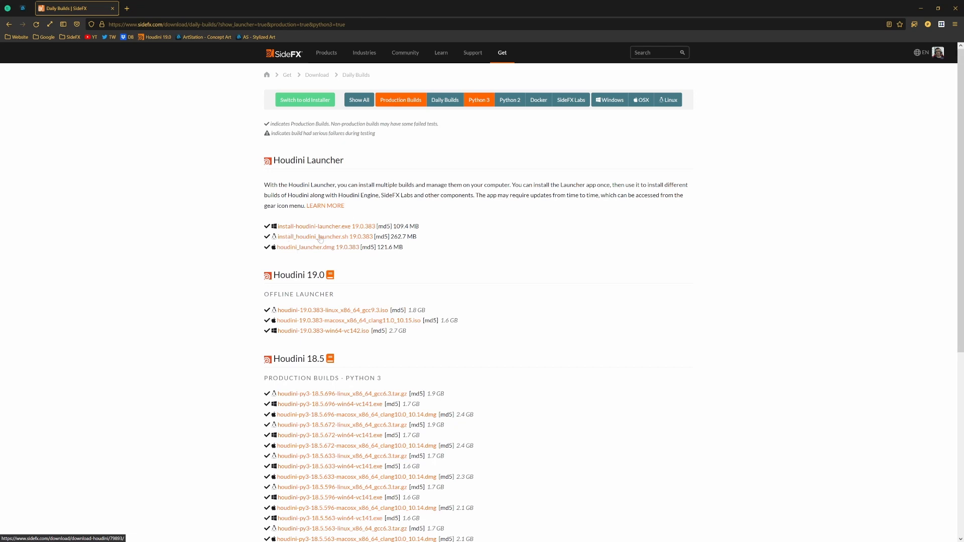
left_click(291, 227)
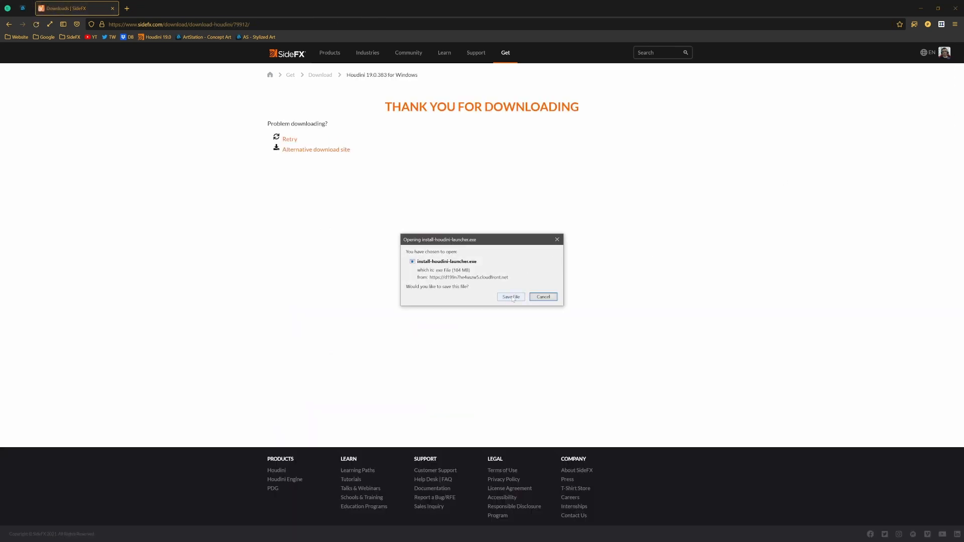
left_click(503, 298)
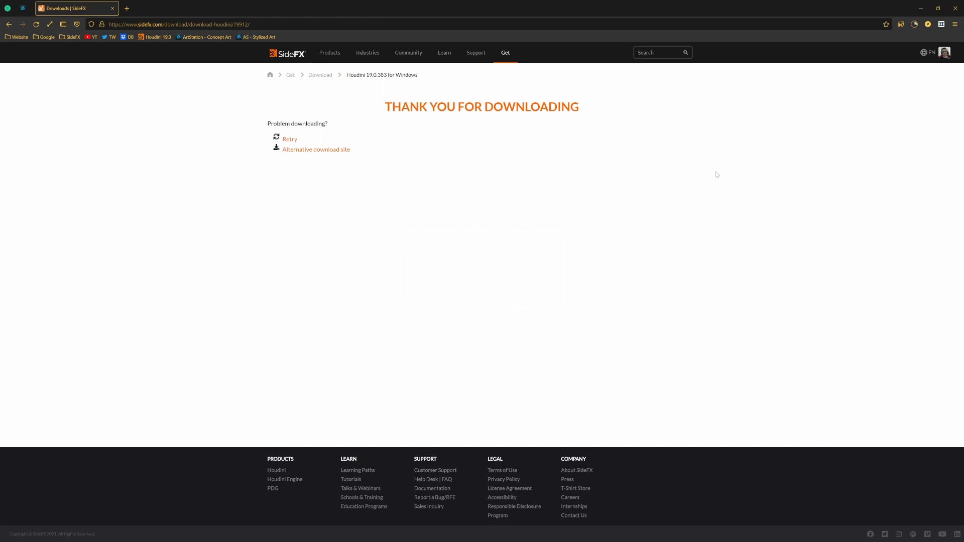
- Run install-houdini-launcher.exe from the download folder and allow the setup wizard to make changes to the device
left_click(915, 24)
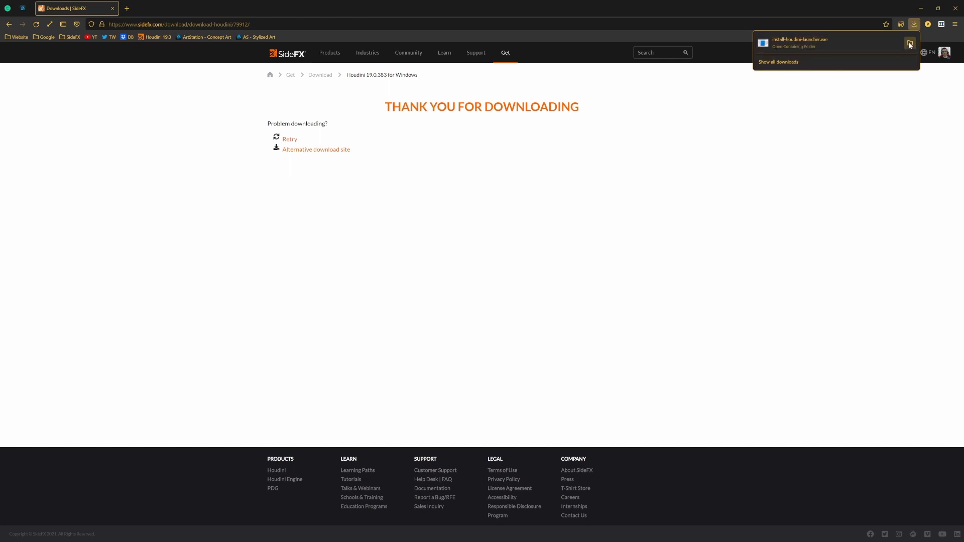
left_click(910, 43)
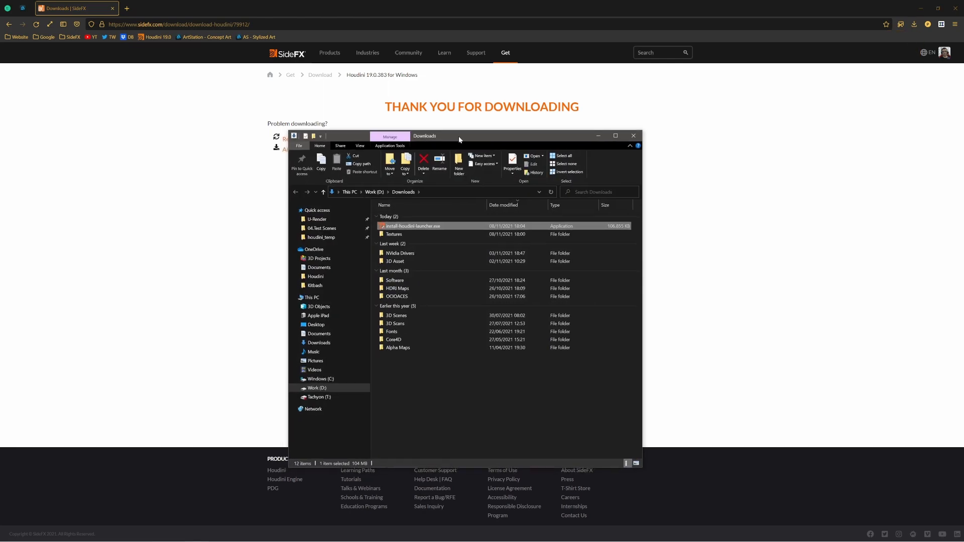
double_click(409, 224)
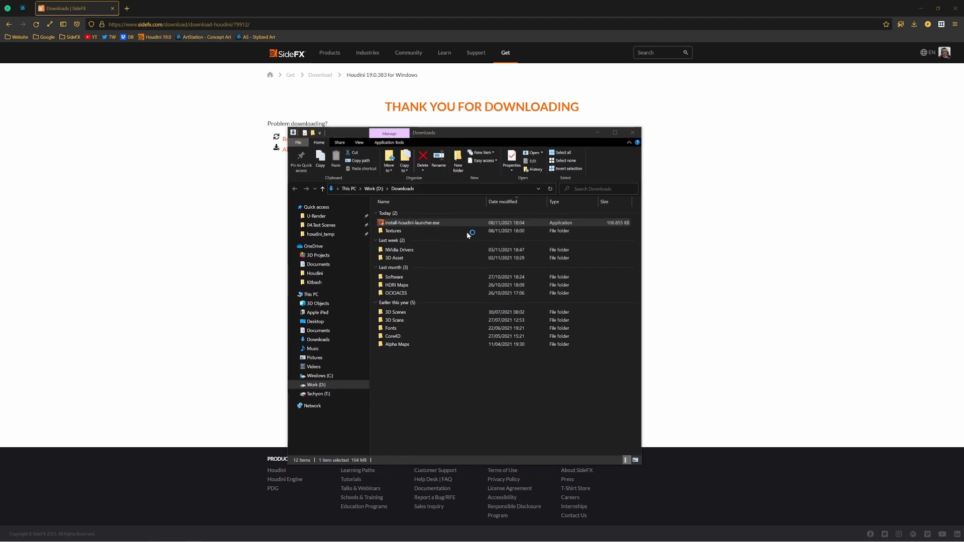
left_click(598, 132)
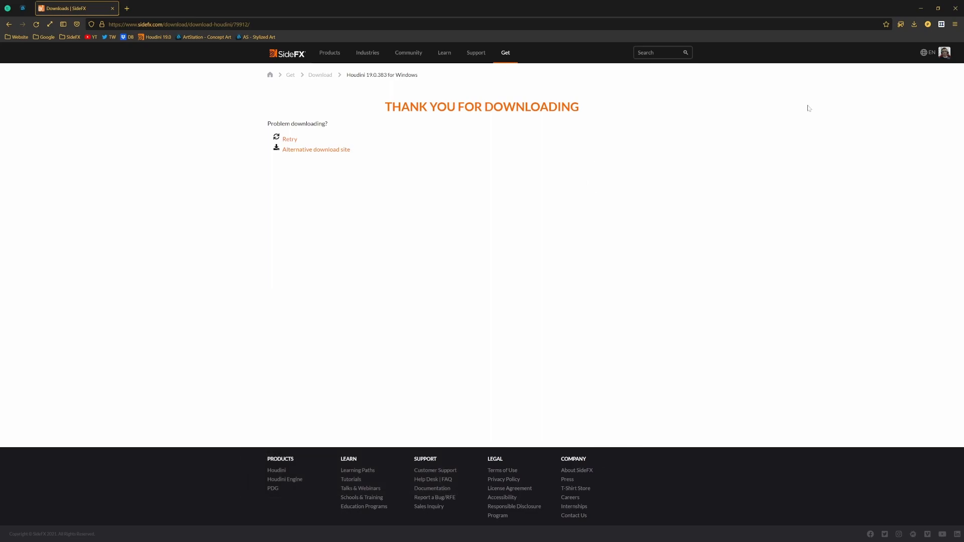
left_click(920, 13)
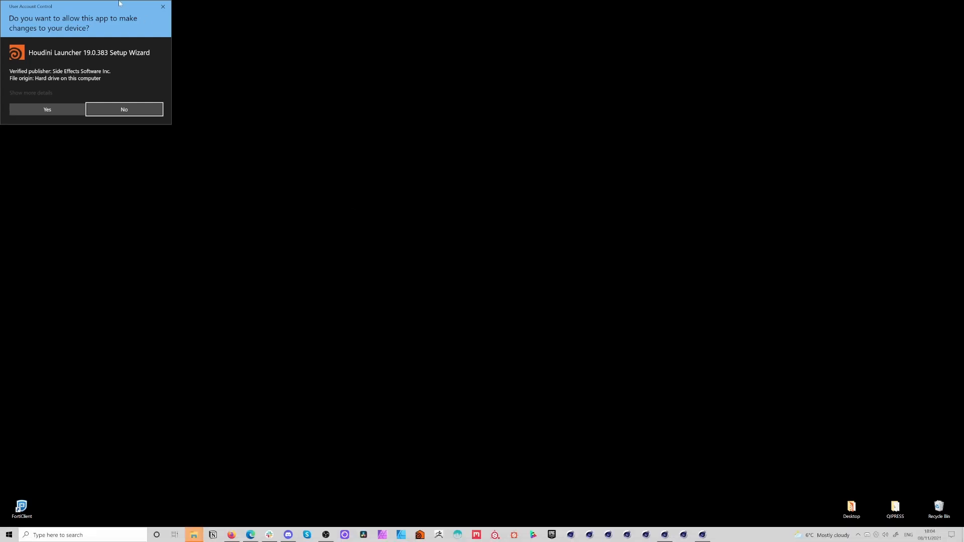
left_click_drag(128, 14, 502, 206)
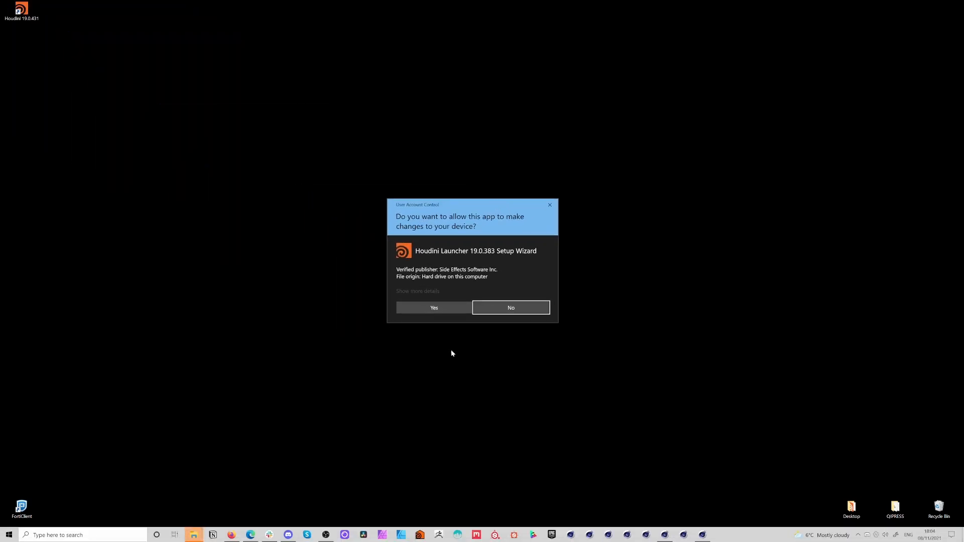
left_click(420, 304)
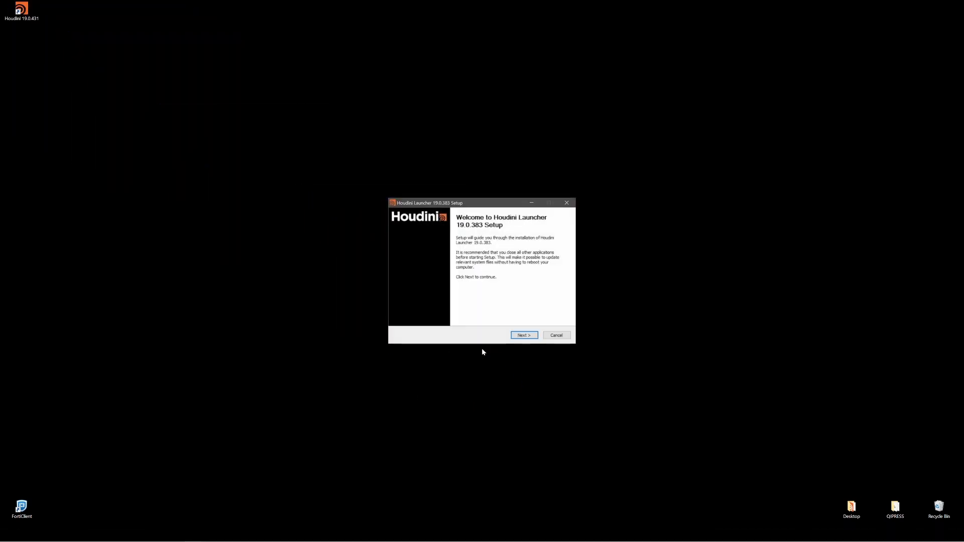
- Install Houdini Launcher 19.0.383 in the default destination folder, keeping both the Start Menu and desktop shortcuts
left_click(517, 337)
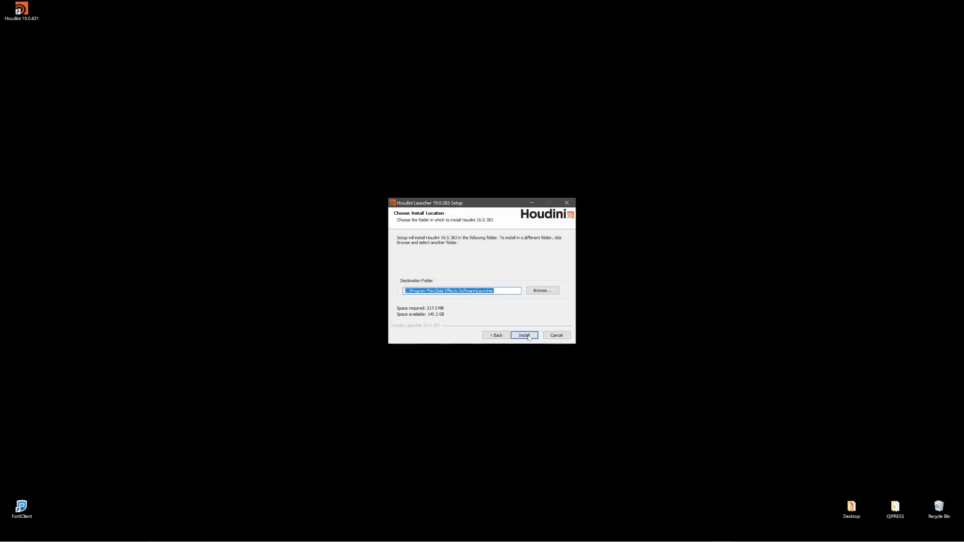
left_click(525, 336)
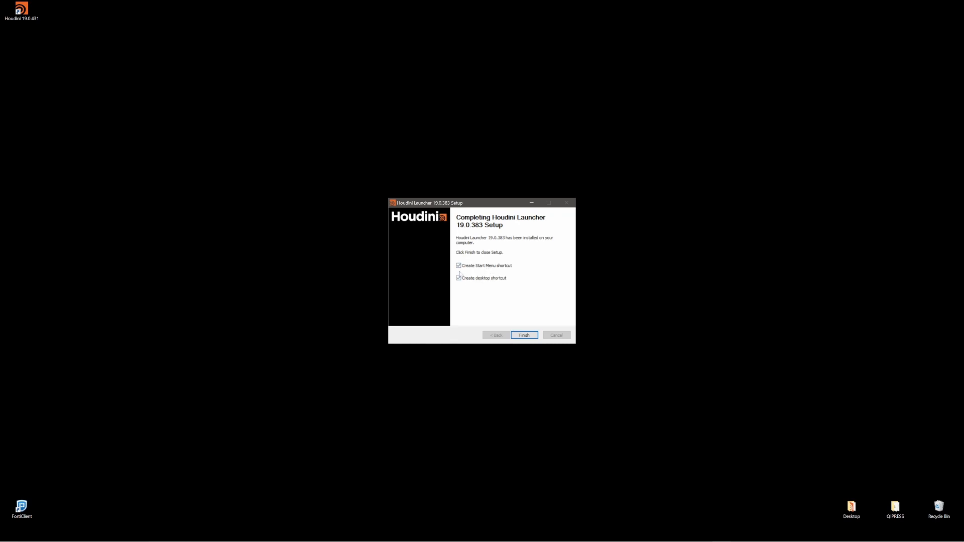
left_click(525, 335)
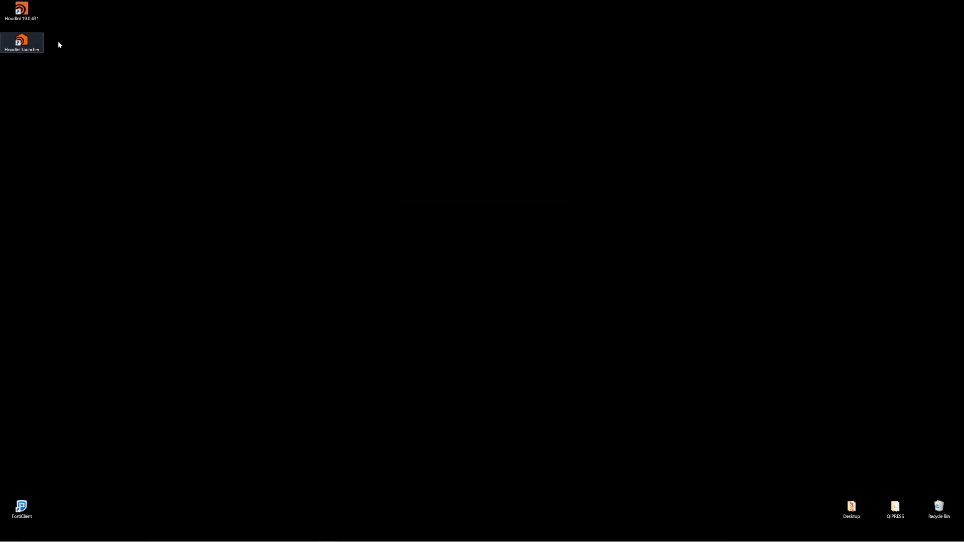
- Start Houdini Launcher from the desktop and check its account menu
double_click(22, 42)
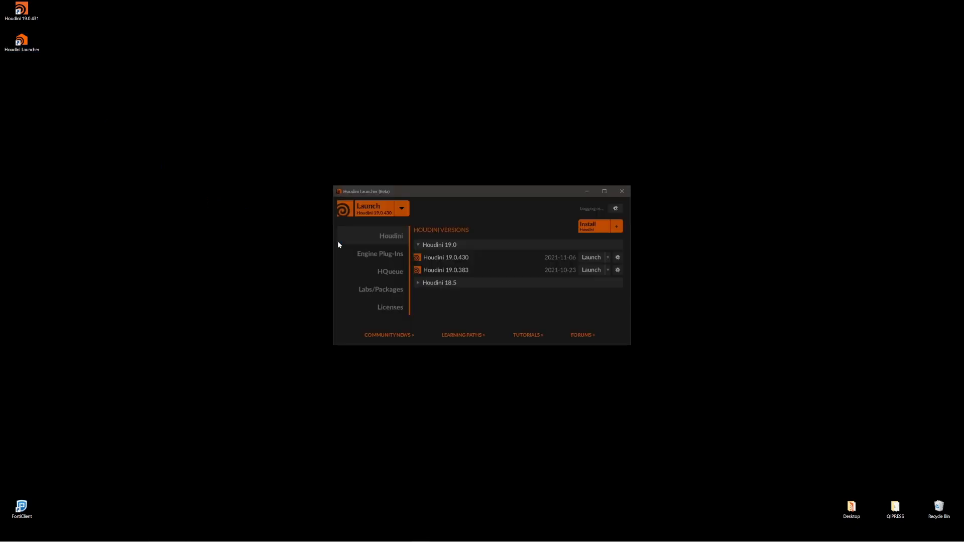
mouse_move(490, 206)
left_mouse_down()
mouse_move(502, 189)
mouse_move(487, 193)
left_mouse_up()
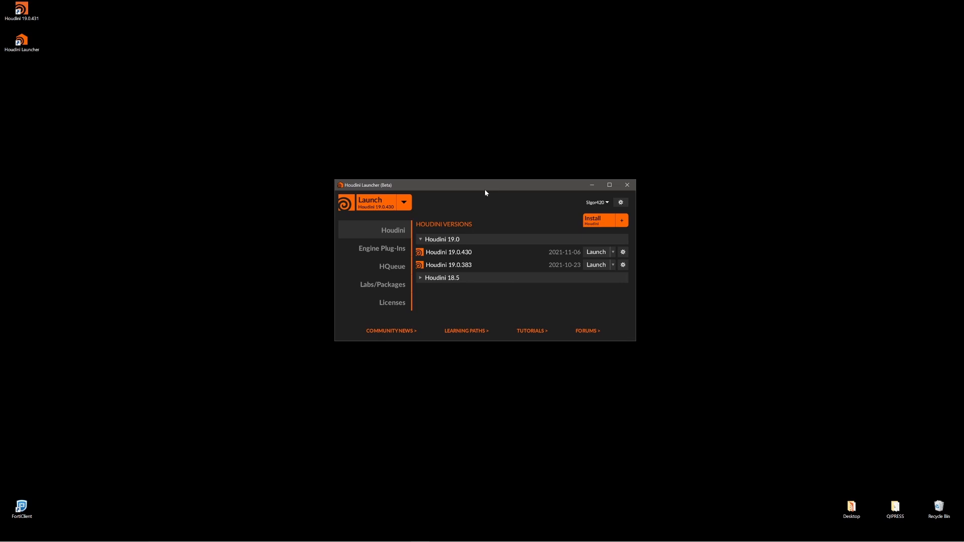
left_click(602, 203)
left_click(602, 203)
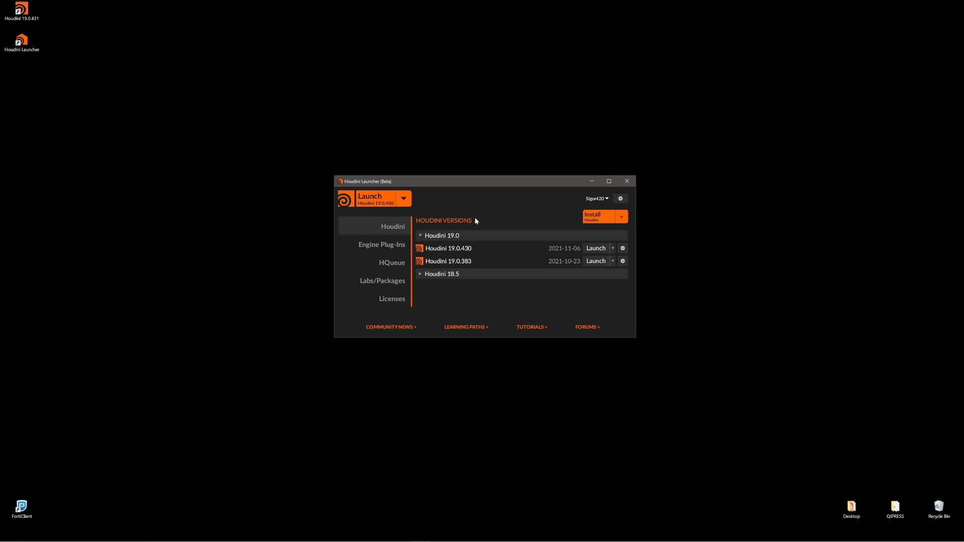
- Examine the Houdini versions offered for installation, including the full list of other builds, without installing any
left_click(621, 218)
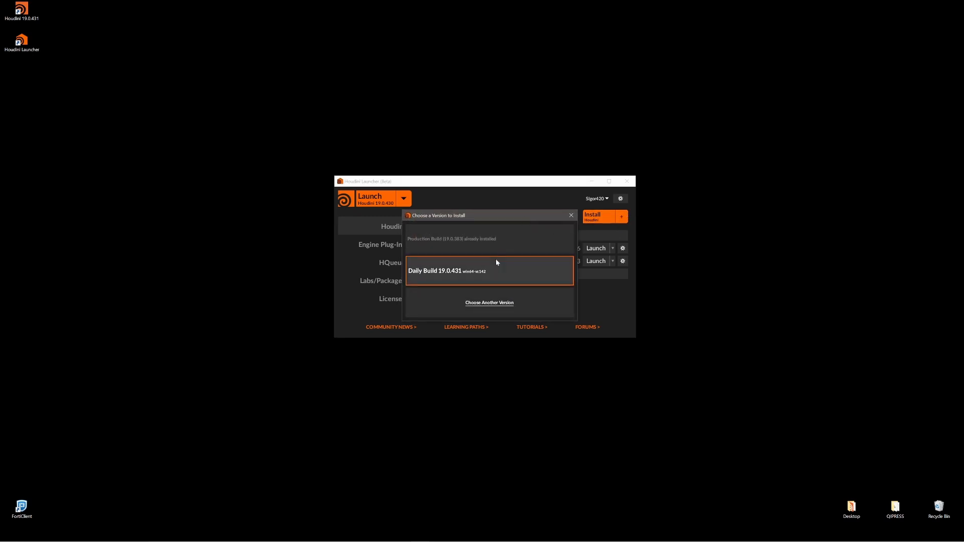
left_click(571, 216)
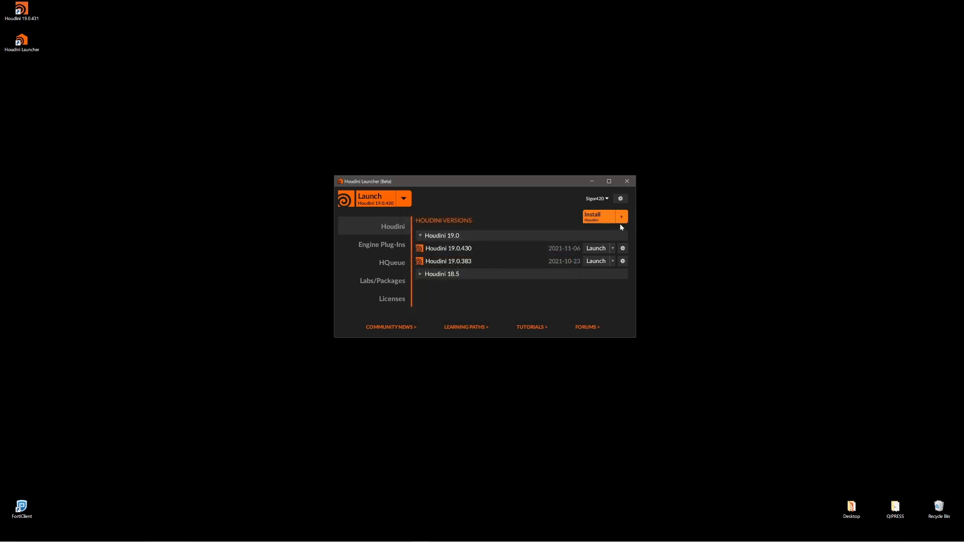
left_click(622, 222)
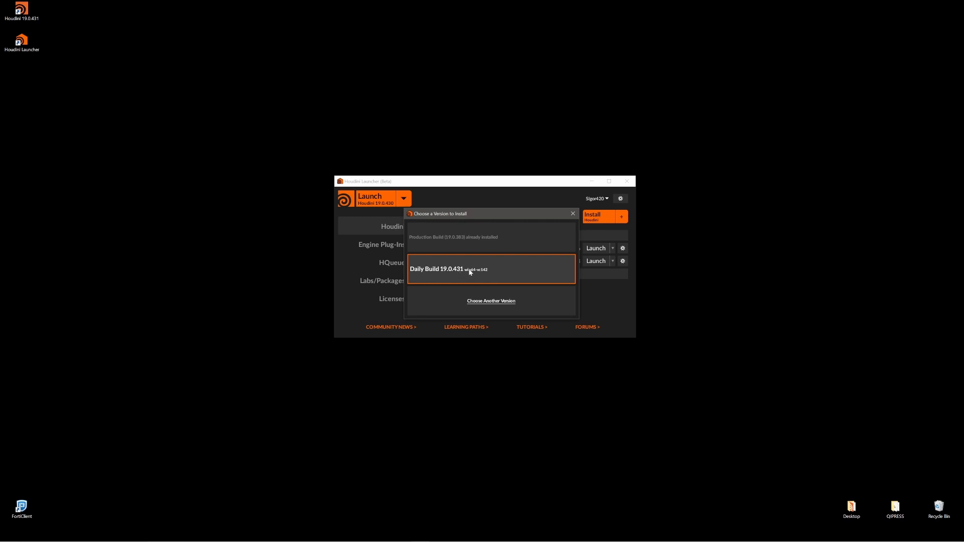
left_click(486, 303)
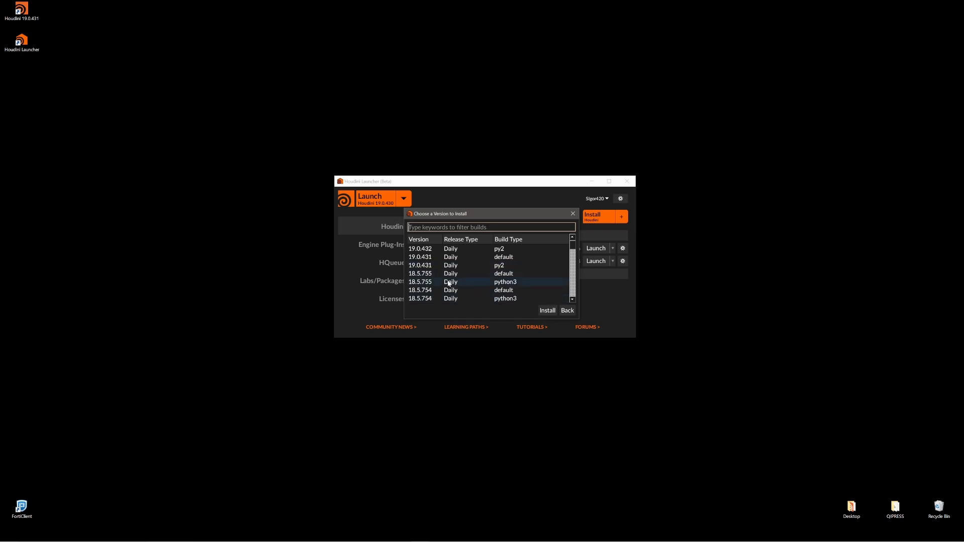
left_click_drag(574, 246, 571, 303)
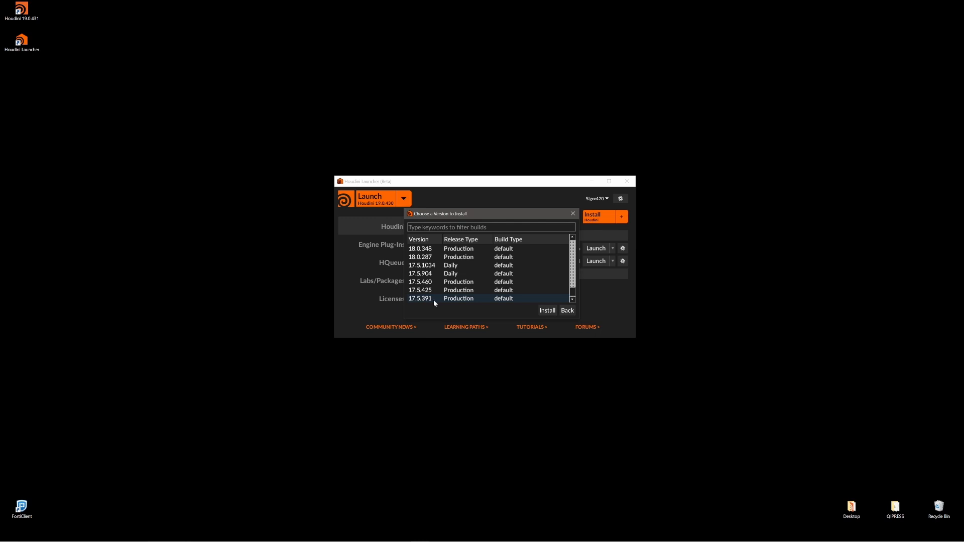
scroll(469, 297, "up", 5)
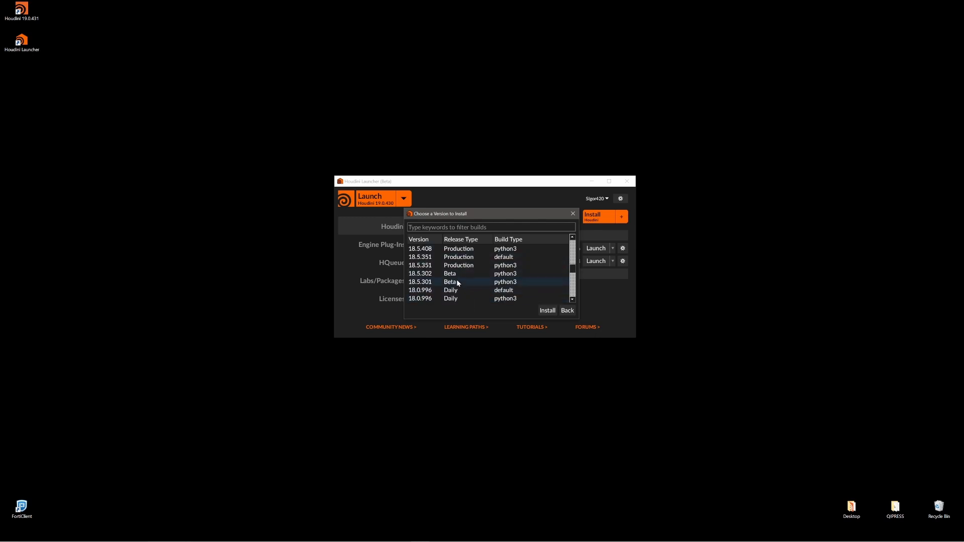
scroll(462, 281, "up", 4)
scroll(465, 284, "up", 2)
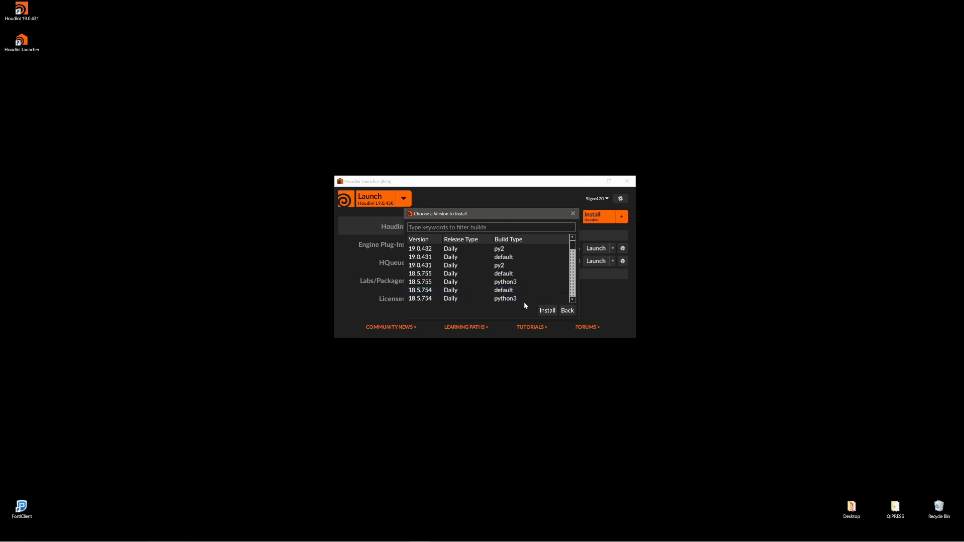
left_click(566, 312)
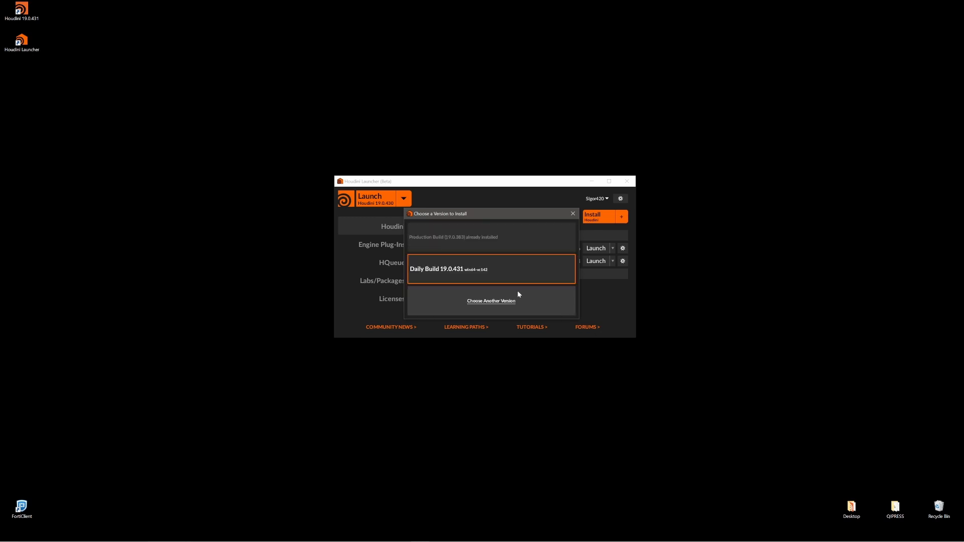
left_click(573, 214)
- Review the engine plug-ins, HQueue and Labs/Packages sections, and the Houdini versions available to launch
left_click(382, 245)
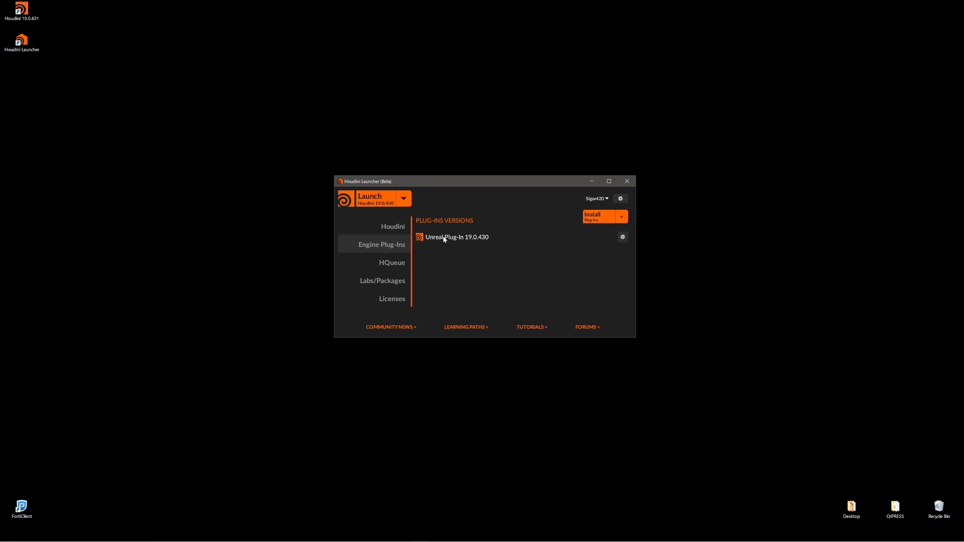
left_click(391, 261)
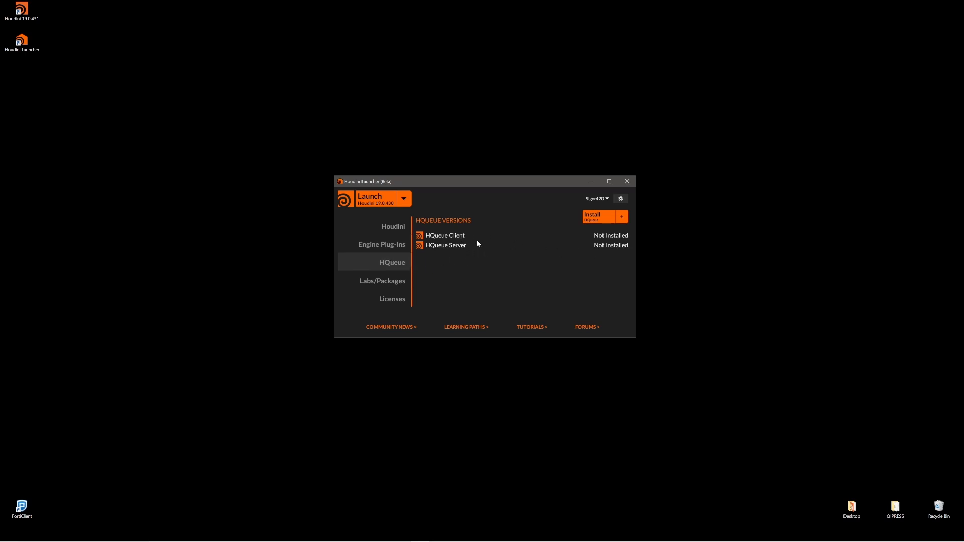
left_click(405, 282)
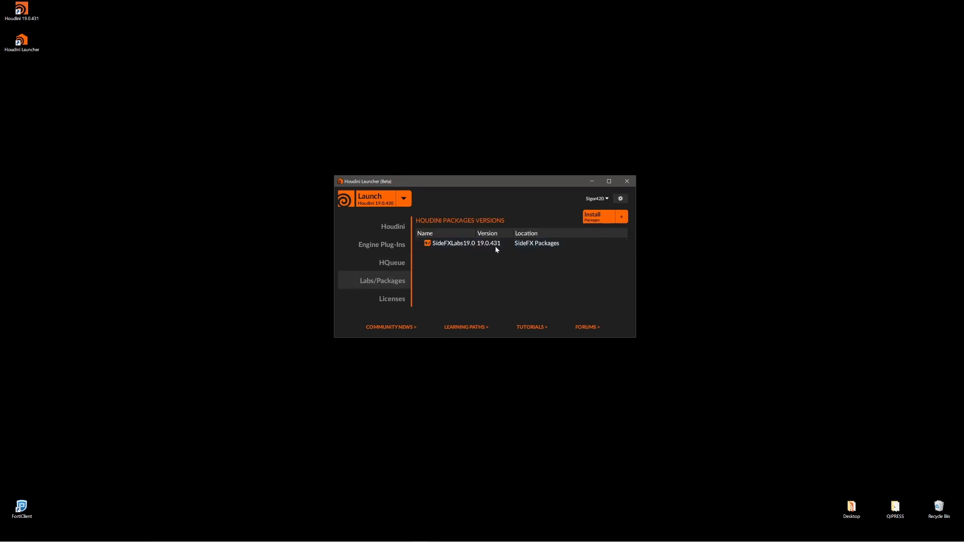
left_click(407, 200)
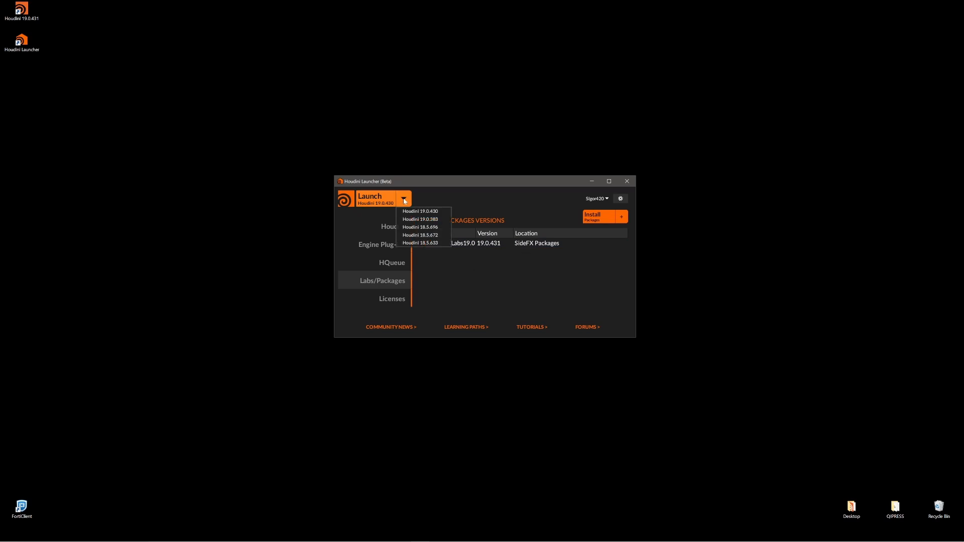
left_click(409, 202)
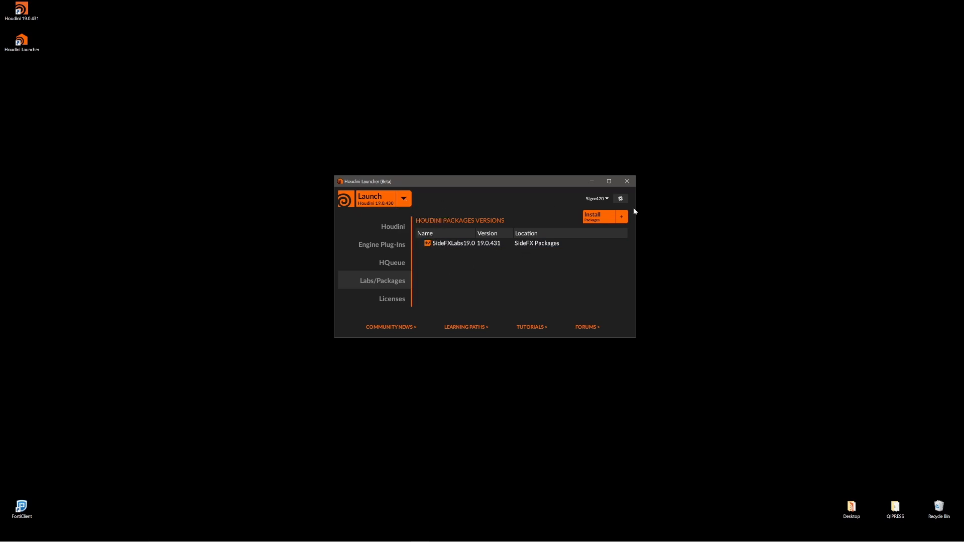
- Check the license server section and examine the installed Houdini 19.0 and 18.5 builds, with the 18.5 group expanded
left_click(397, 227)
left_click(407, 297)
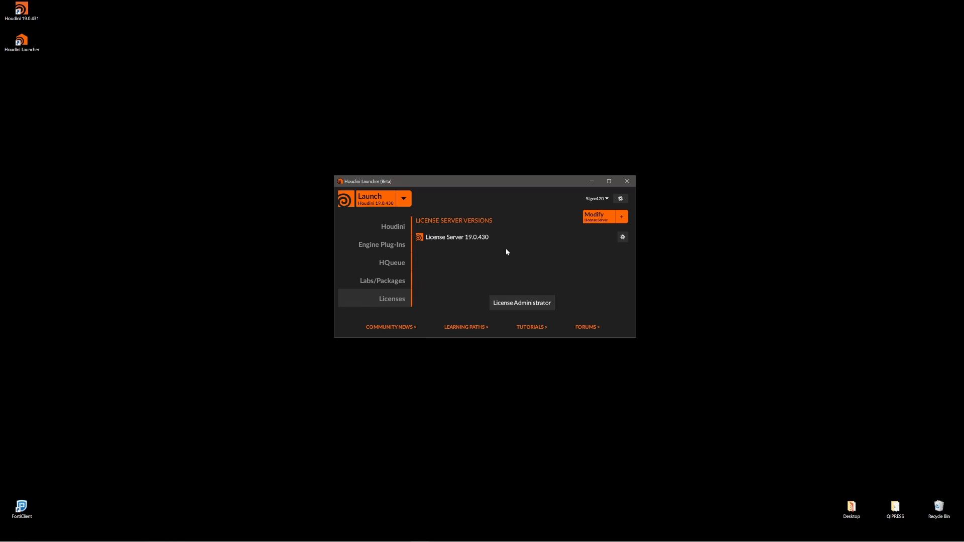
left_click(392, 227)
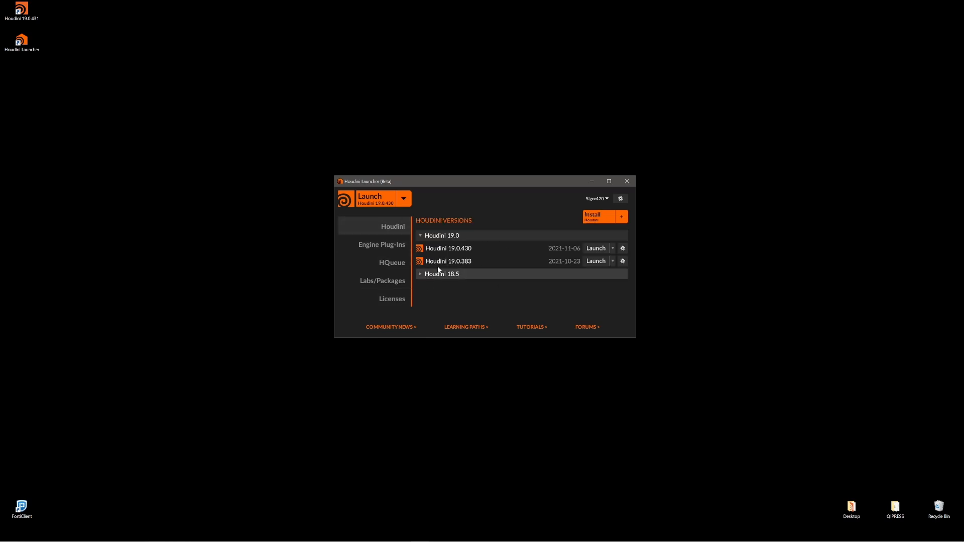
scroll(514, 273, "down", 1)
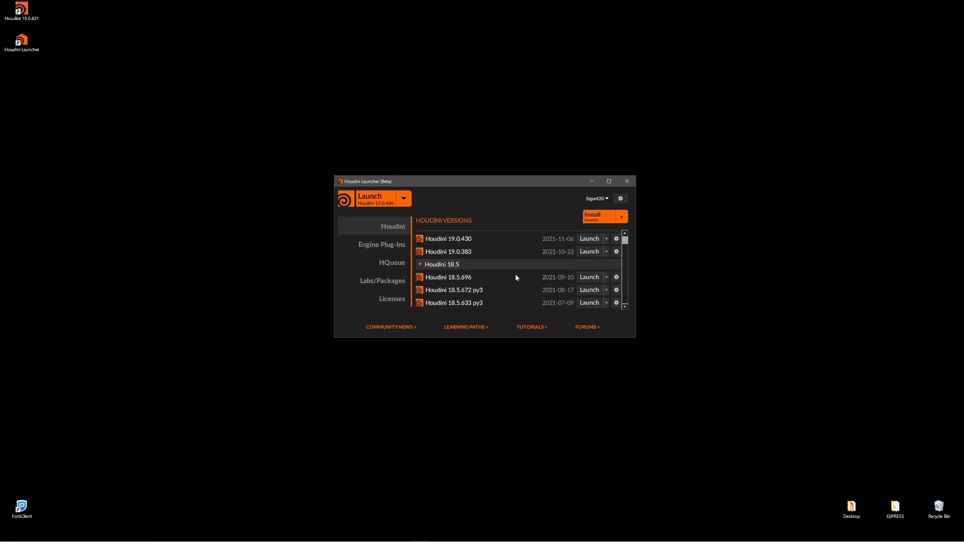
scroll(515, 274, "up", 1)
scroll(494, 271, "down", 1)
scroll(485, 296, "up", 1)
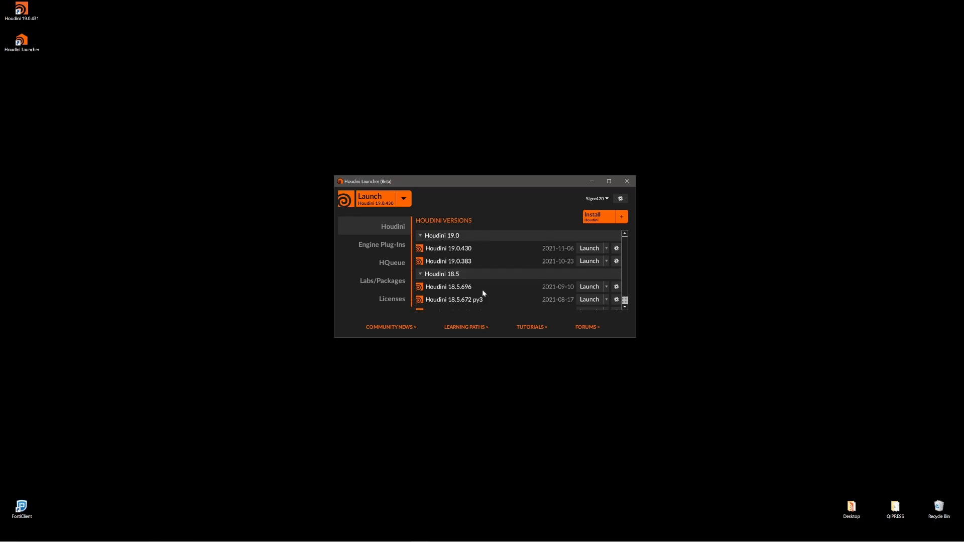
scroll(490, 276, "down", 1)
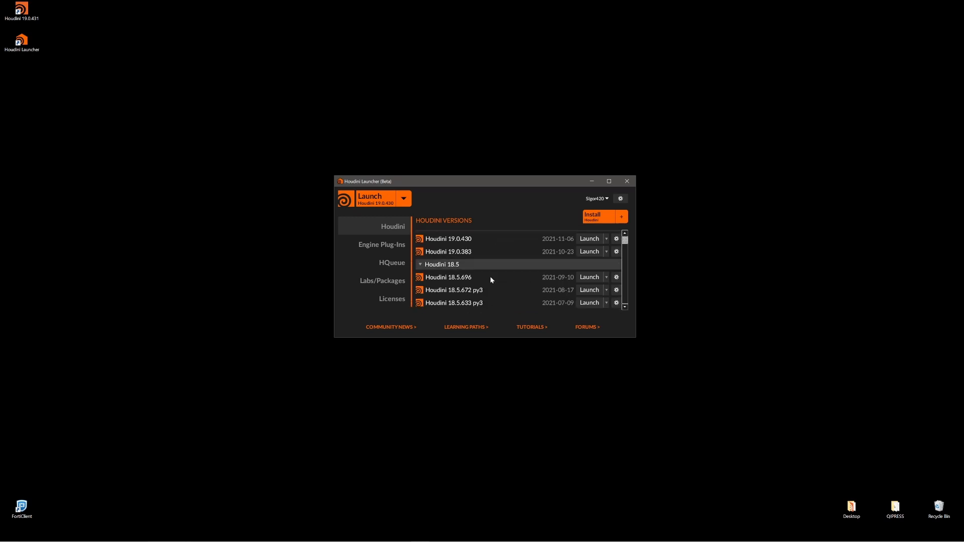
scroll(516, 272, "up", 1)
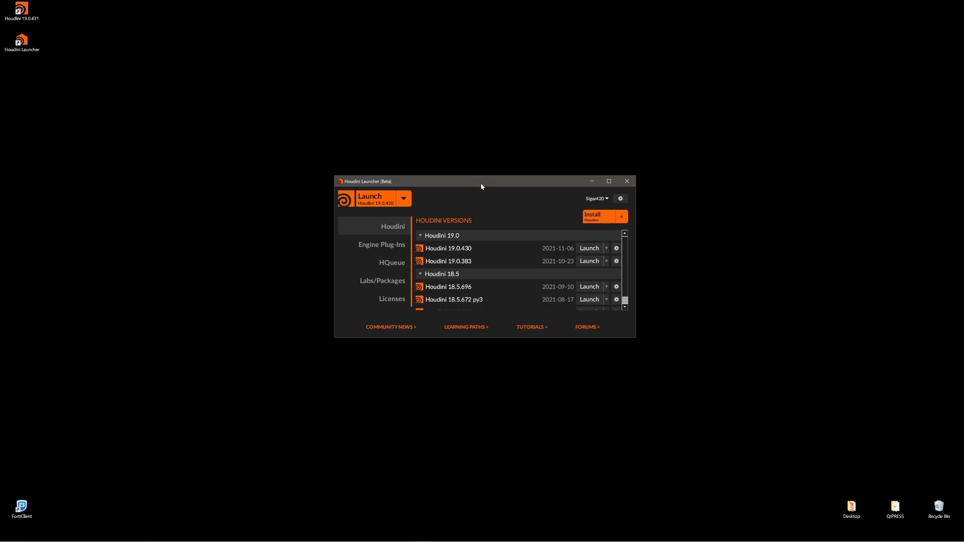
left_click_drag(481, 183, 481, 175)
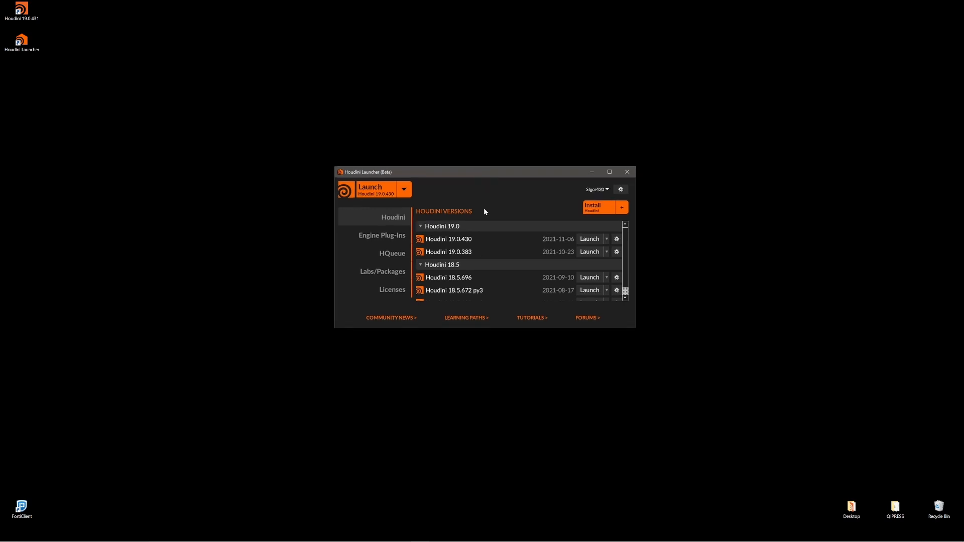
scroll(486, 279, "down", 1)
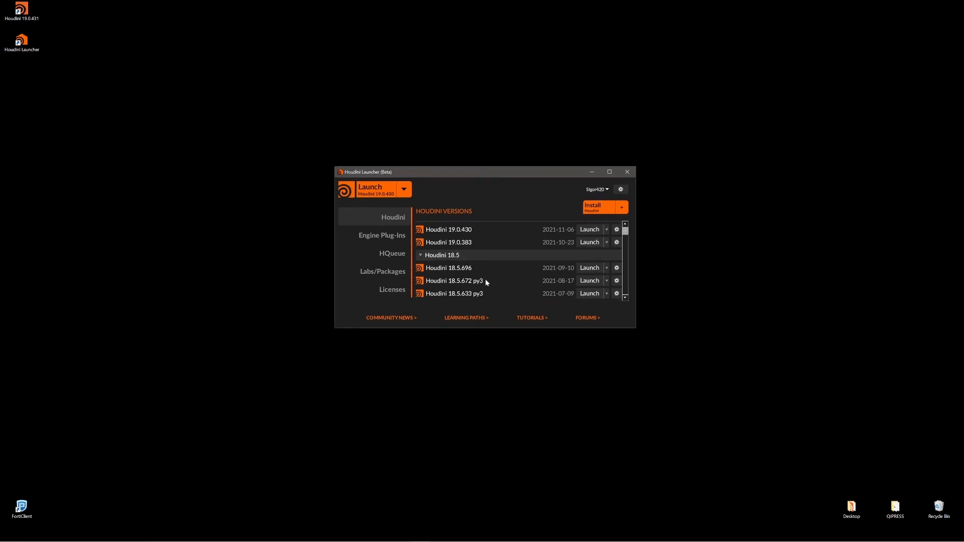
scroll(486, 291, "up", 1)
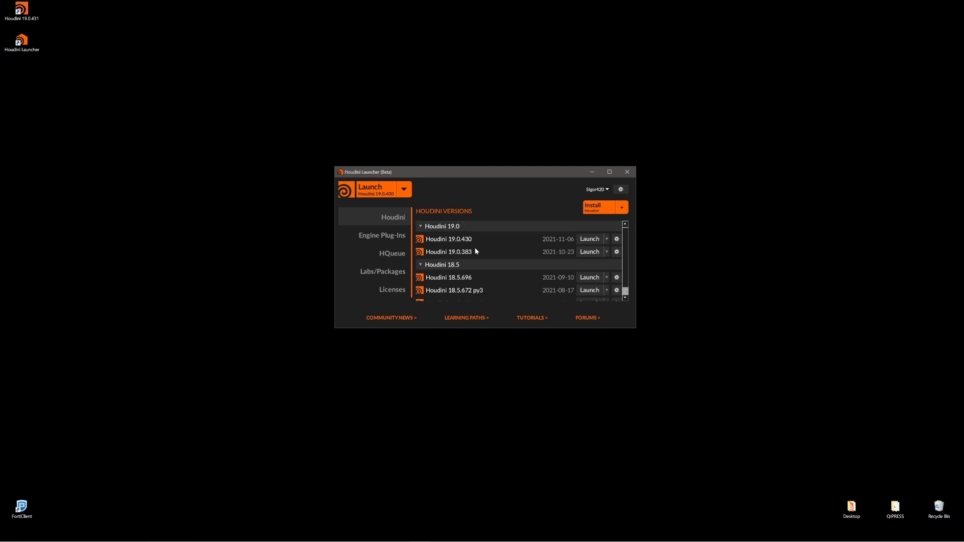
- In File Explorer, inspect houdini.env in the houdini19.0 folder under OneDrive Documents, and close the file and folder without editing
key("super+e")
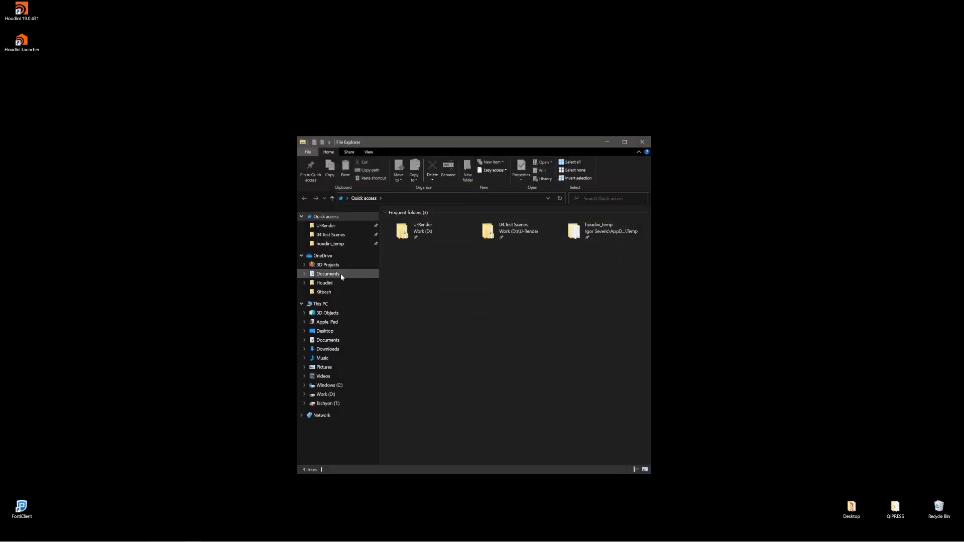
left_click(329, 276)
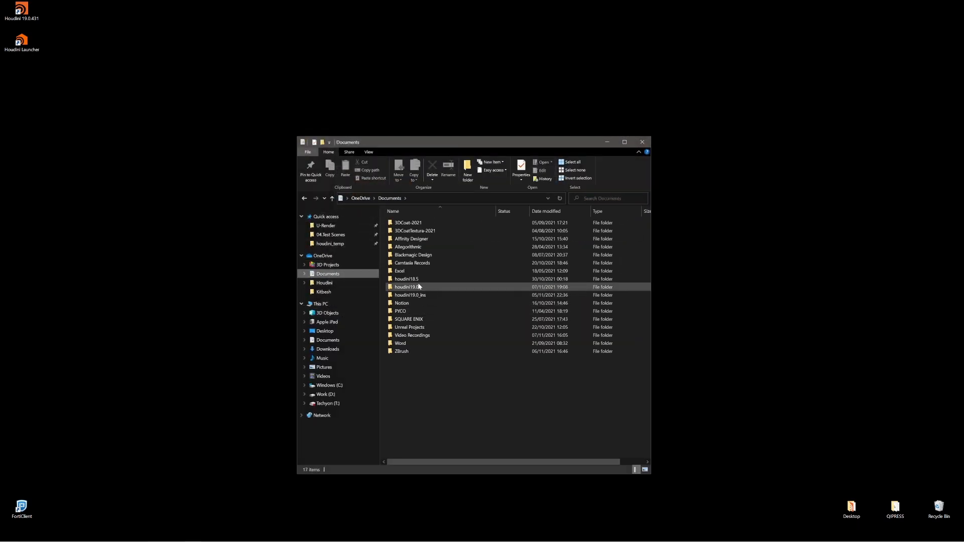
double_click(419, 287)
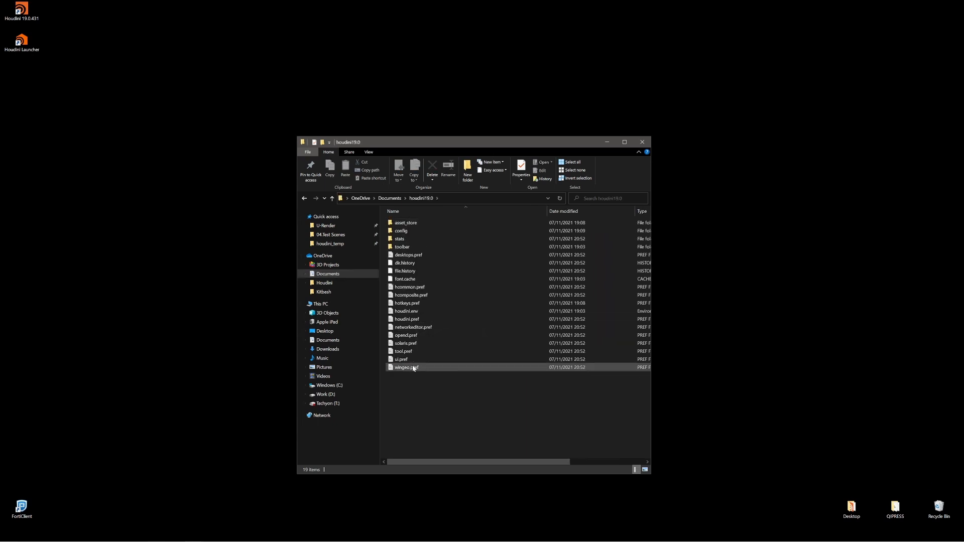
double_click(407, 312)
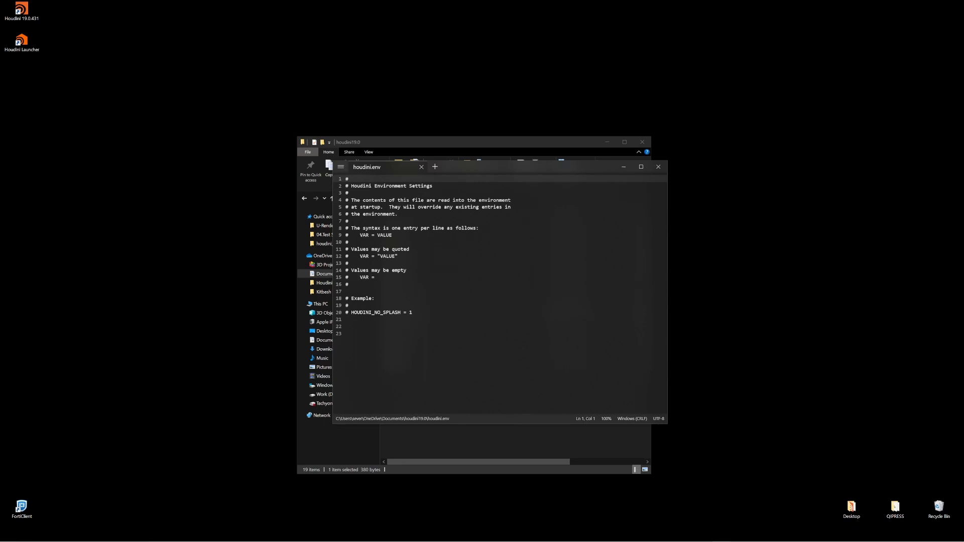
left_click(661, 170)
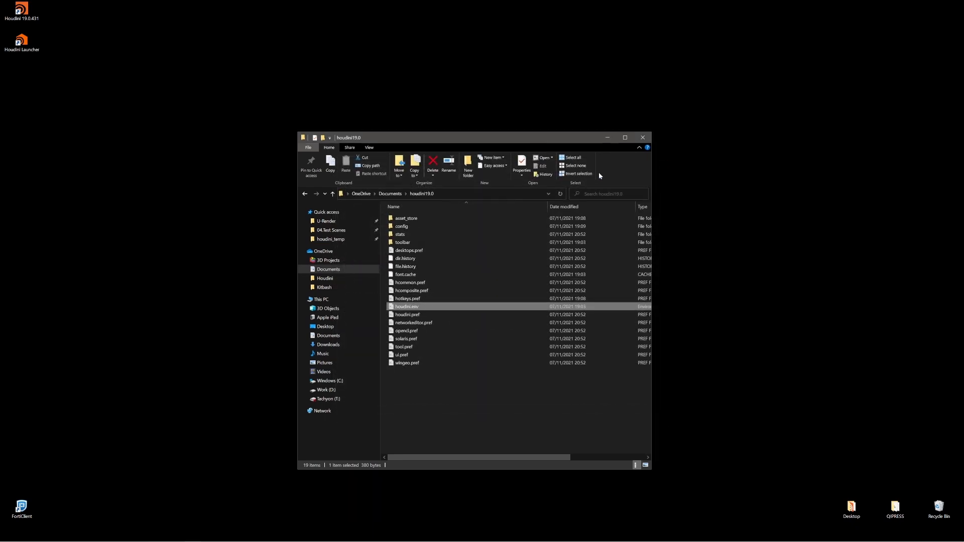
left_click(641, 138)
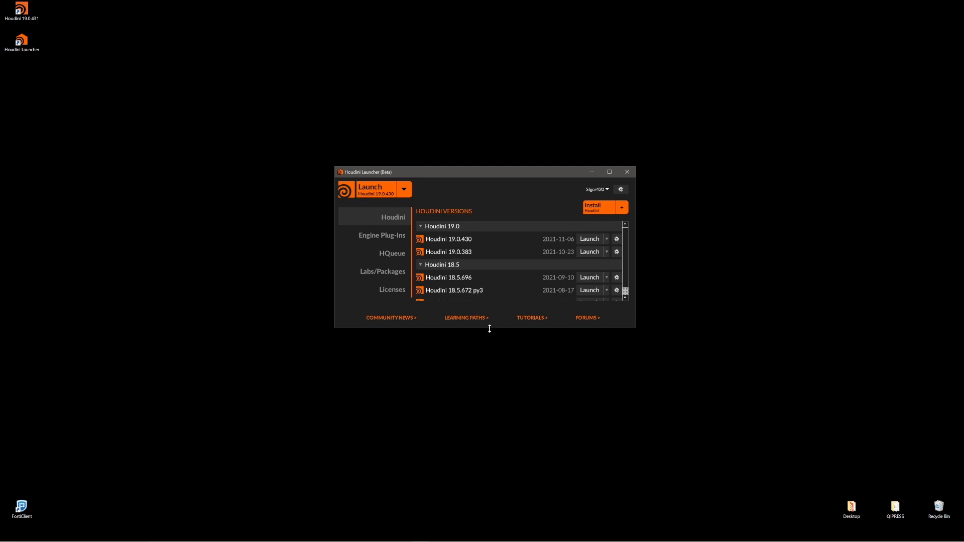
- Make the Houdini Launcher window taller to fit the whole list of installed versions, and reposition it slightly
left_click_drag(490, 329, 490, 357)
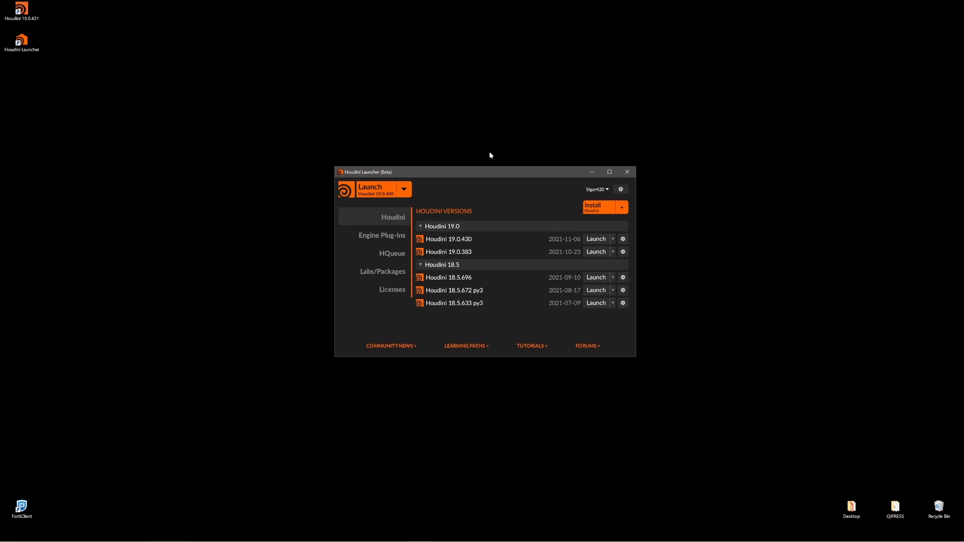
left_click_drag(487, 169, 486, 162)
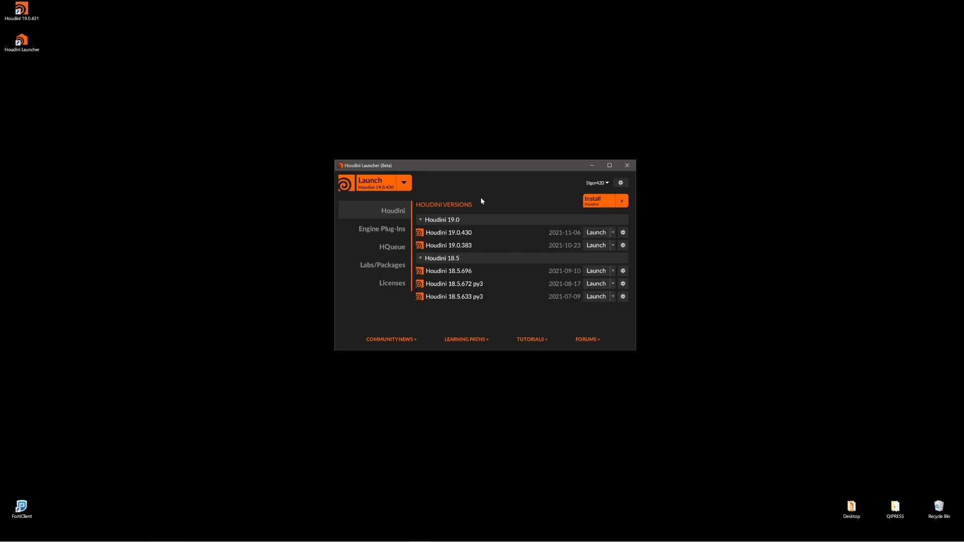
left_click_drag(483, 168, 484, 173)
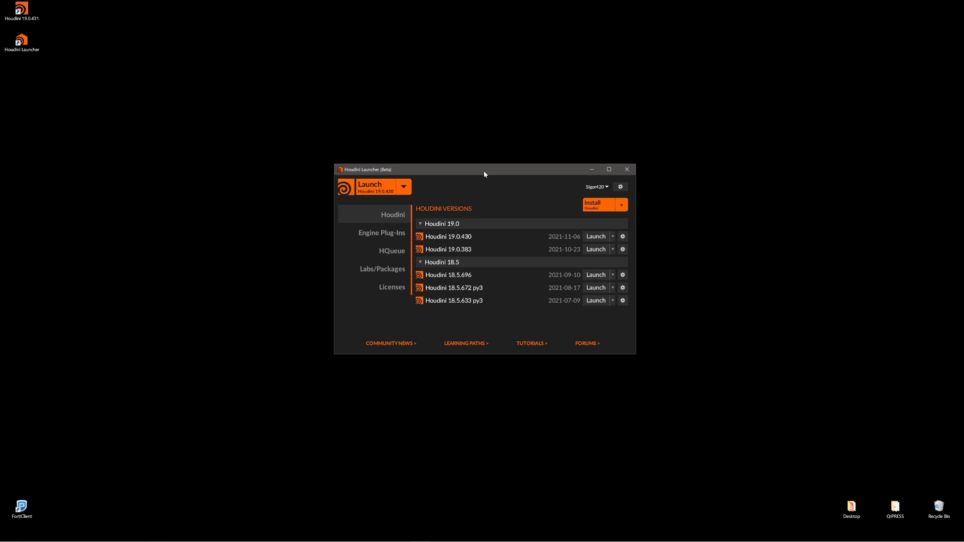
left_click_drag(485, 174, 485, 168)
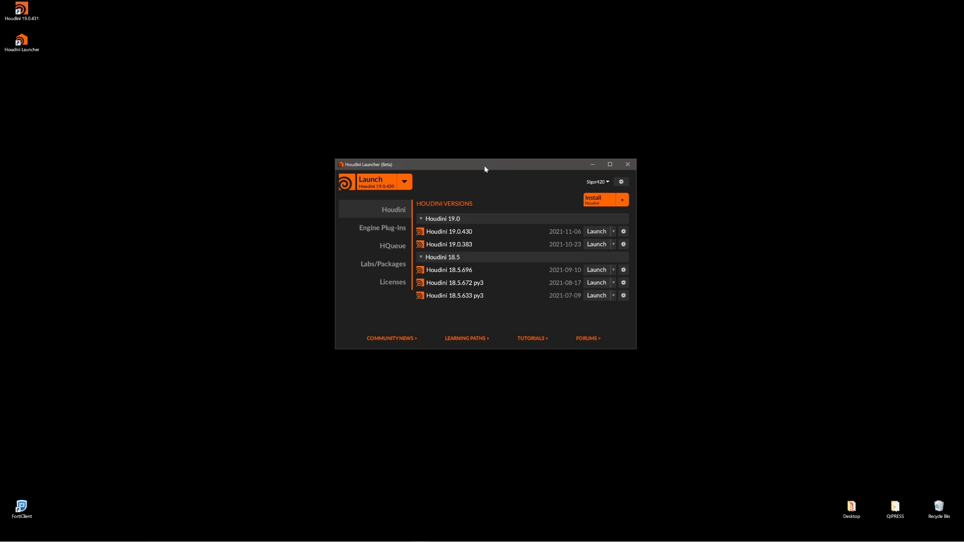